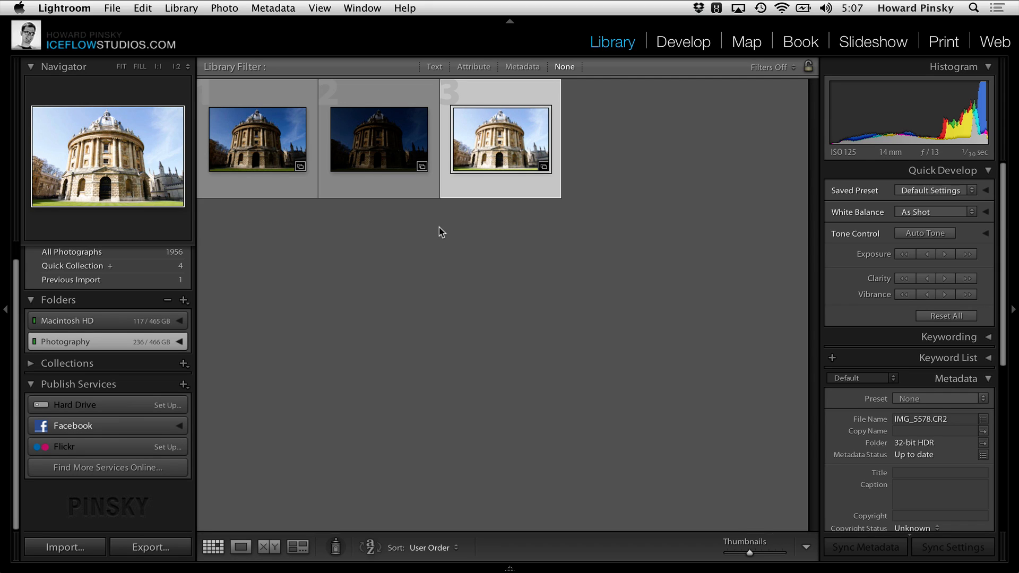
Step: Compare the three bracketed exposures of the domed building one by one at full size, ending in the thumbnail grid
{"action": "double_click", "coordinate": [502, 126]}
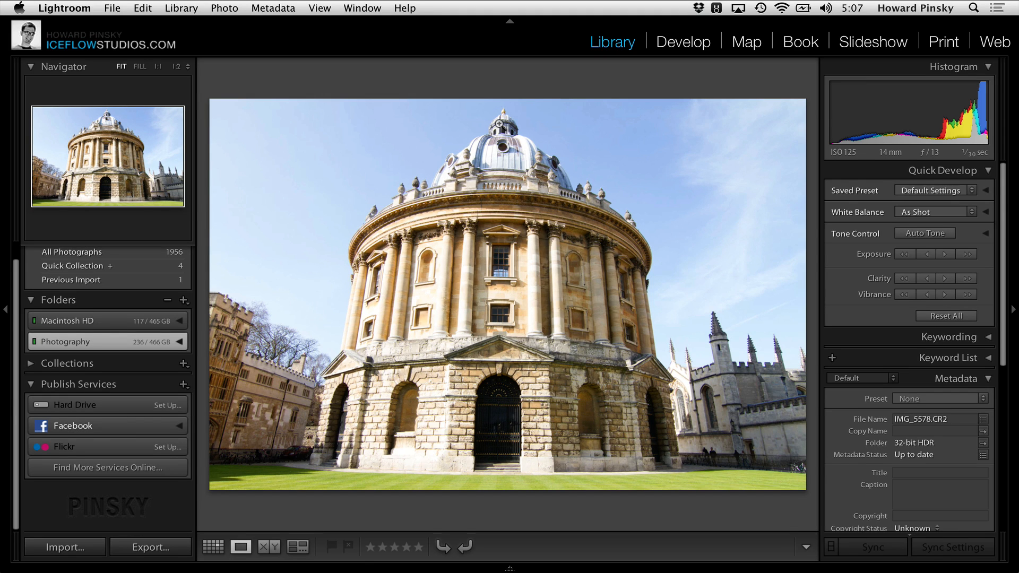
{"action": "key", "text": "Left"}
{"action": "key", "text": "Right"}
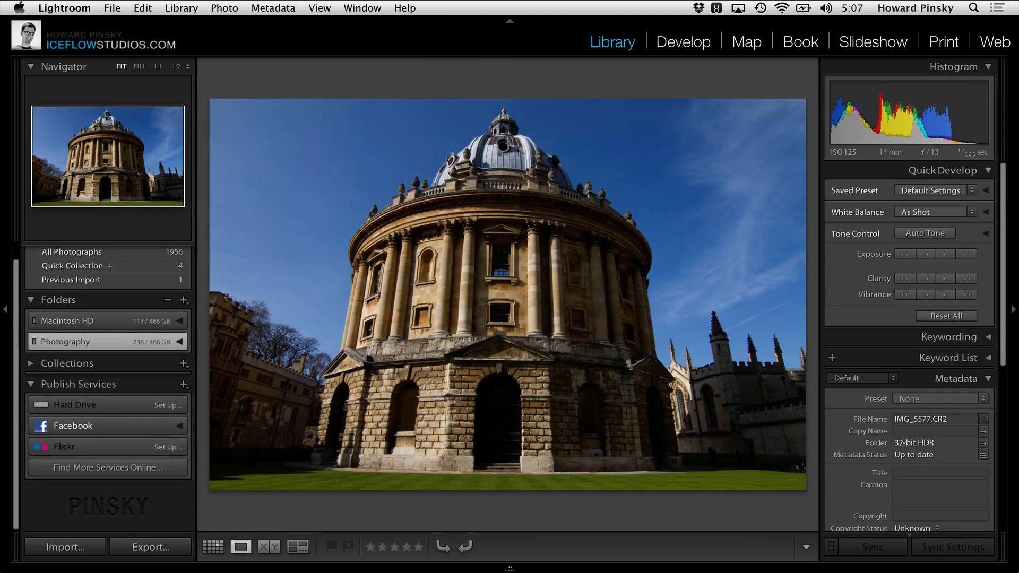
{"action": "key", "text": "Left"}
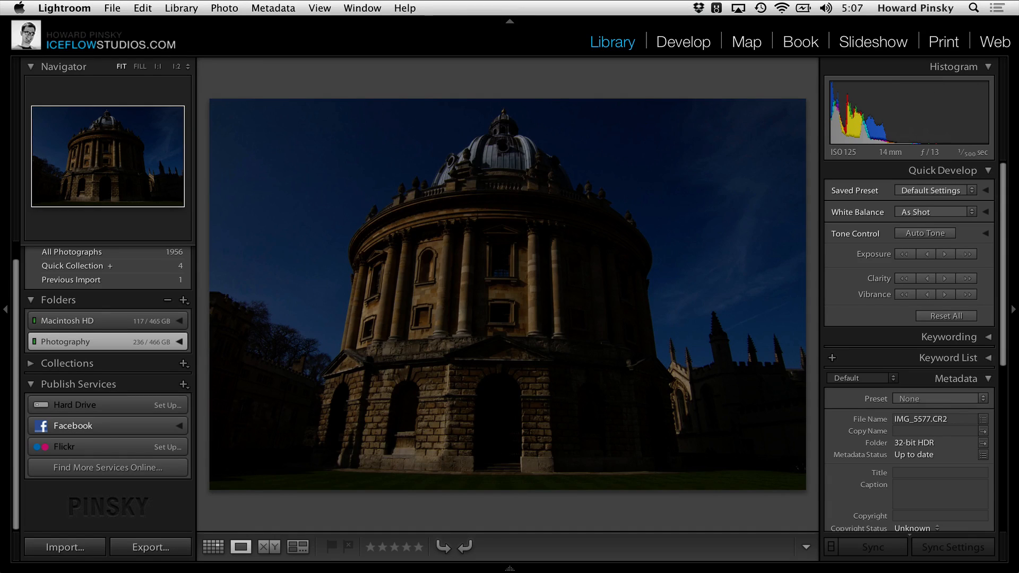
{"action": "key", "text": "Right"}
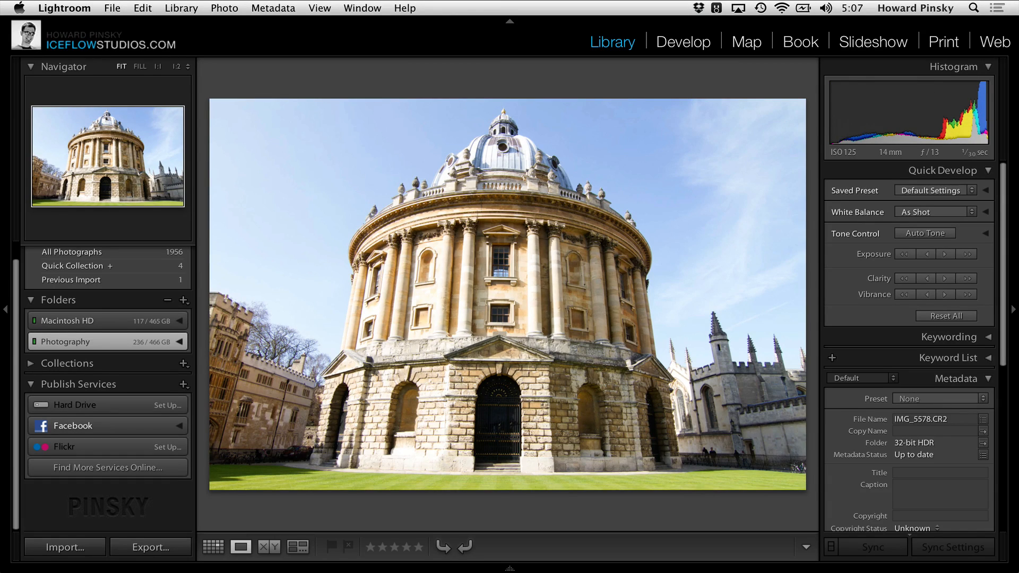
{"action": "key", "text": "g"}
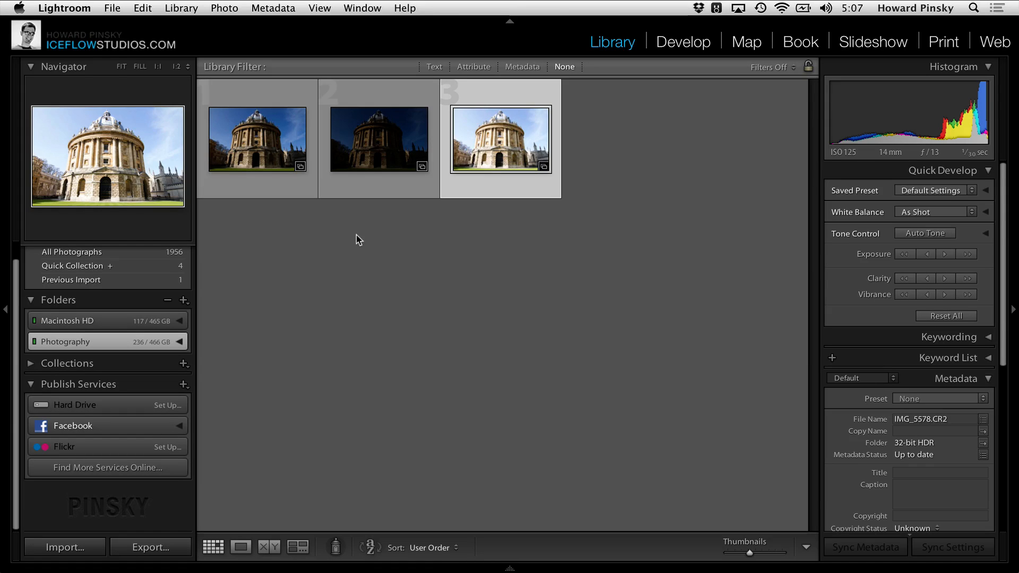
Step: Select all three bracketed photos and send them to Merge to HDR Pro in Photoshop
{"action": "key", "text": "super+a"}
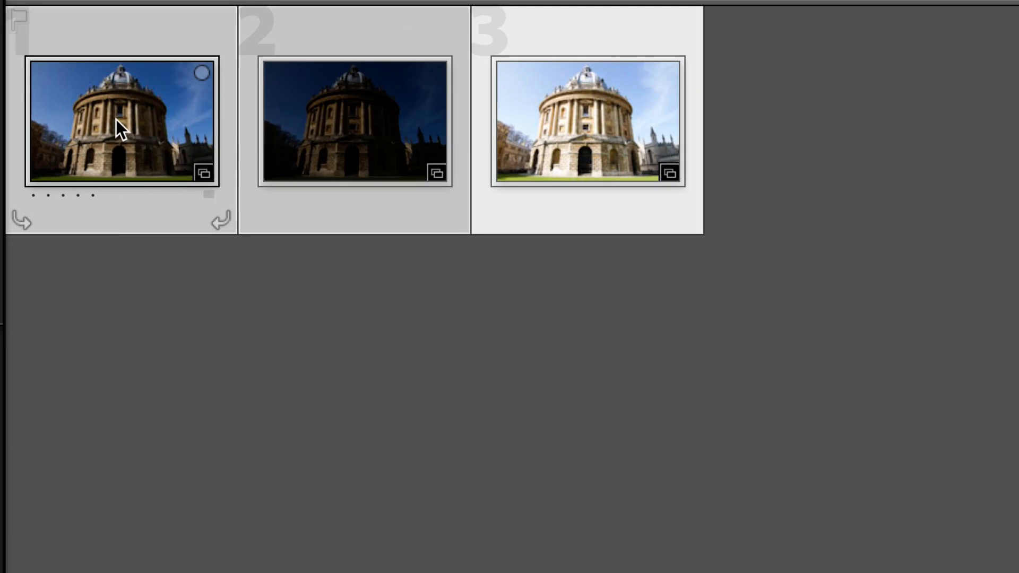
{"action": "right_click", "coordinate": [254, 138]}
{"action": "mouse_move", "coordinate": [346, 358]}
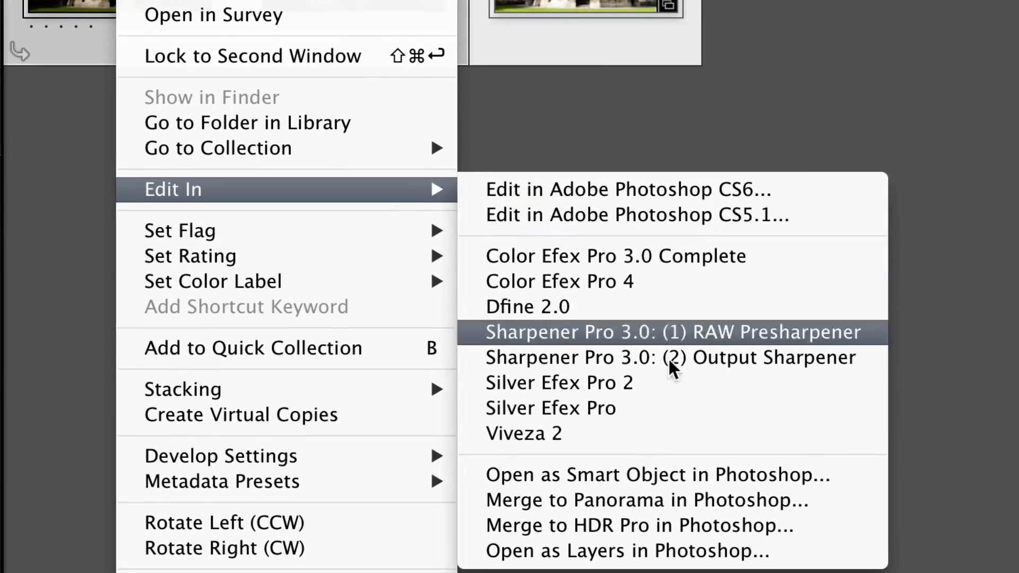
{"action": "left_click", "coordinate": [695, 526]}
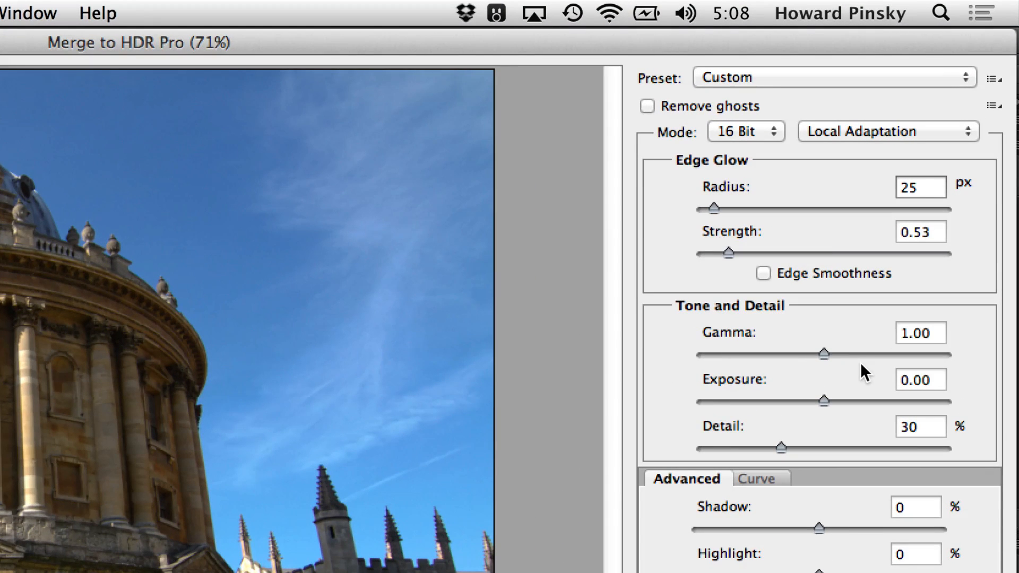
Step: Set the HDR merge mode to 32 Bit, raise the white point preview slightly and accept the merge
{"action": "left_click", "coordinate": [771, 124]}
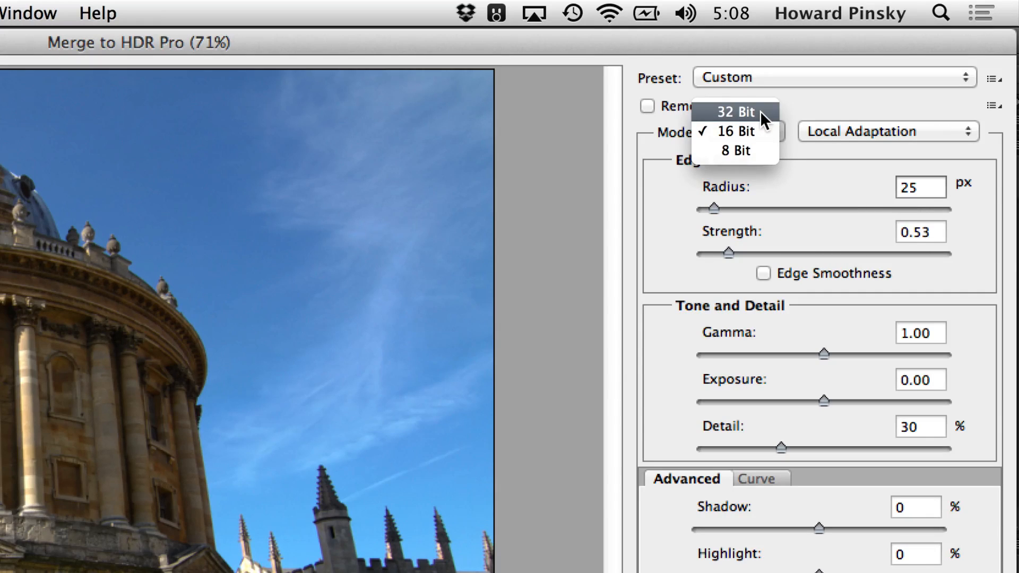
{"action": "left_click", "coordinate": [760, 111]}
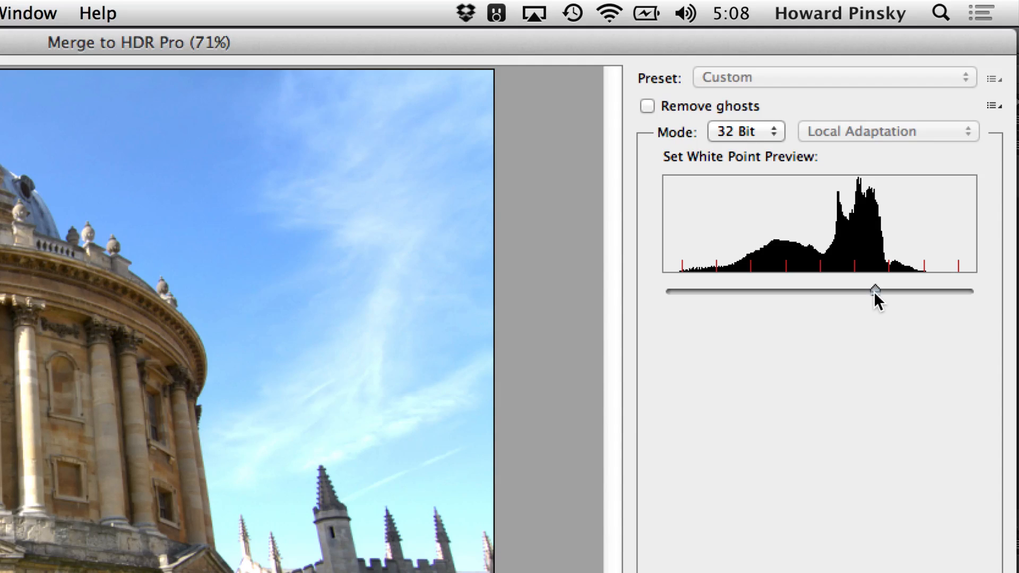
{"action": "mouse_move", "coordinate": [873, 292]}
{"action": "left_mouse_down"}
{"action": "mouse_move", "coordinate": [856, 291]}
{"action": "mouse_move", "coordinate": [888, 285]}
{"action": "mouse_move", "coordinate": [884, 293]}
{"action": "left_mouse_up"}
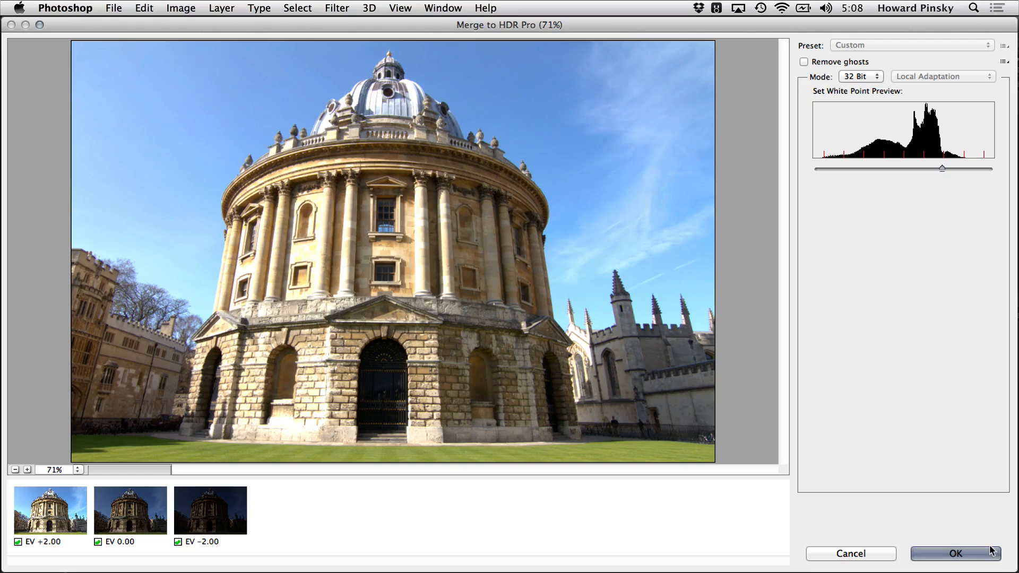
{"action": "left_click", "coordinate": [990, 551]}
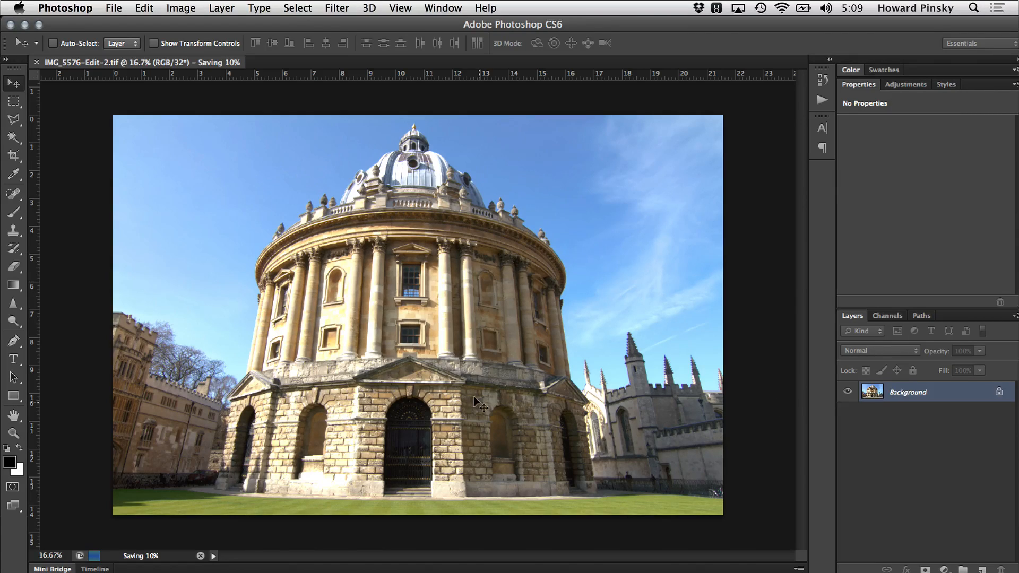
Step: Switch to Lightroom and open the merged IMG_5576-Edit-2.tif in the Develop module
{"action": "left_click", "coordinate": [340, 570]}
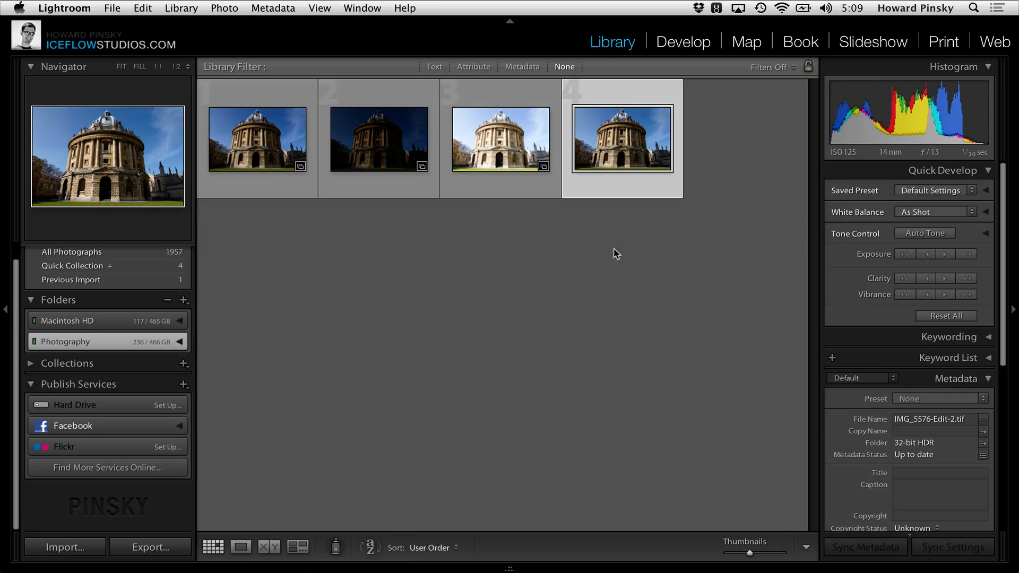
{"action": "left_click", "coordinate": [688, 47]}
{"action": "scroll", "coordinate": [902, 276], "scroll_direction": "up", "scroll_amount": 10}
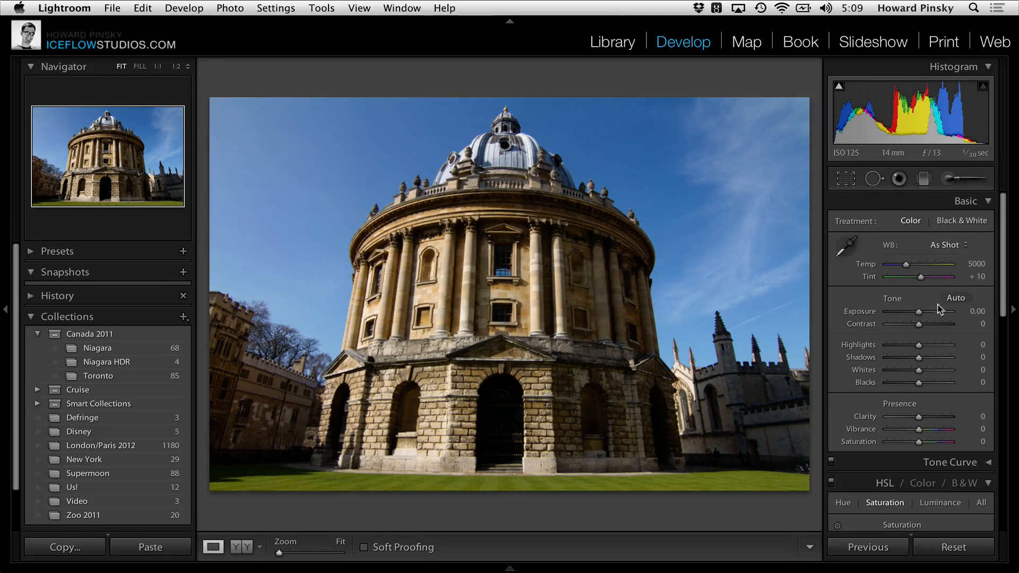
Step: Adjust the merged photo's tone to Exposure +0.70, Highlights −100 and Shadows +74
{"action": "mouse_move", "coordinate": [919, 311]}
{"action": "left_mouse_down"}
{"action": "mouse_move", "coordinate": [946, 312]}
{"action": "mouse_move", "coordinate": [898, 311]}
{"action": "mouse_move", "coordinate": [919, 313]}
{"action": "left_mouse_up"}
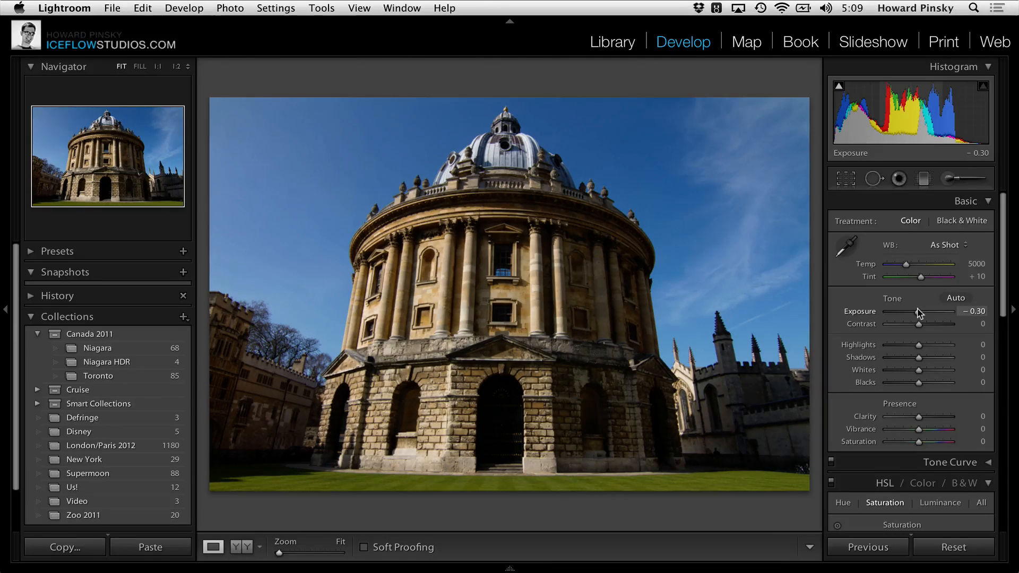
{"action": "left_click_drag", "start_coordinate": [917, 309], "coordinate": [922, 310]}
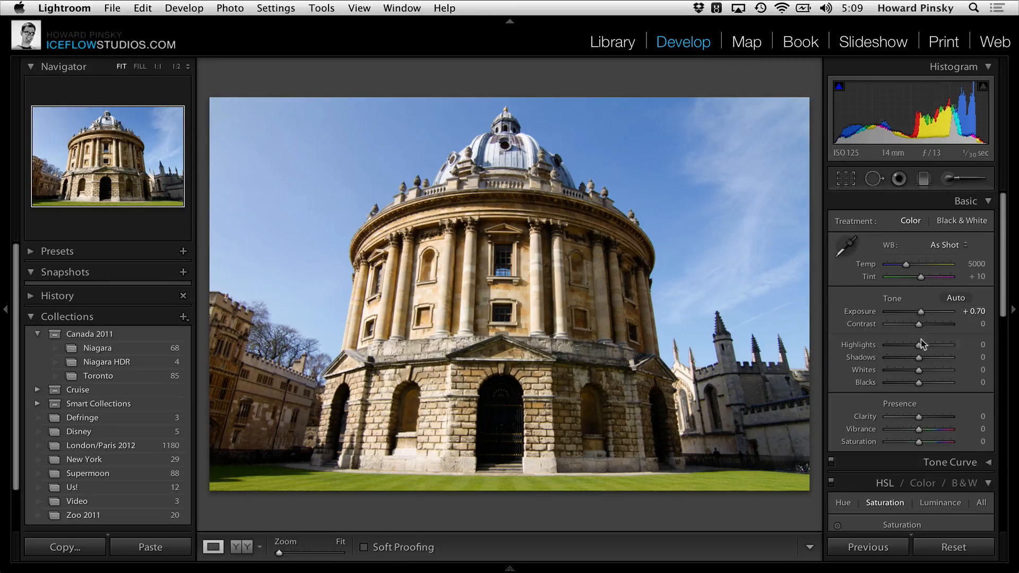
{"action": "left_click_drag", "start_coordinate": [919, 345], "coordinate": [873, 344]}
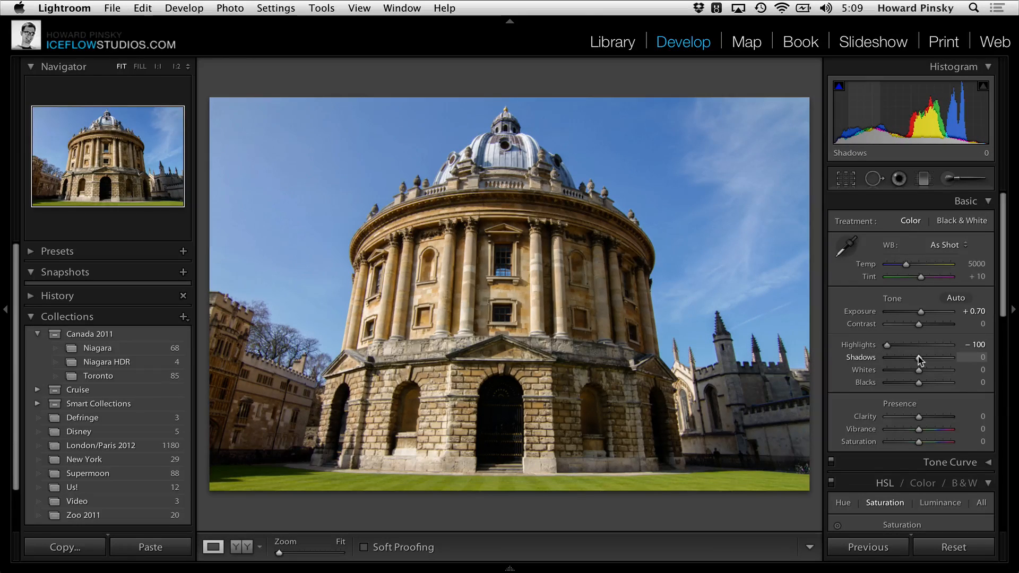
{"action": "left_click_drag", "start_coordinate": [918, 356], "coordinate": [942, 353]}
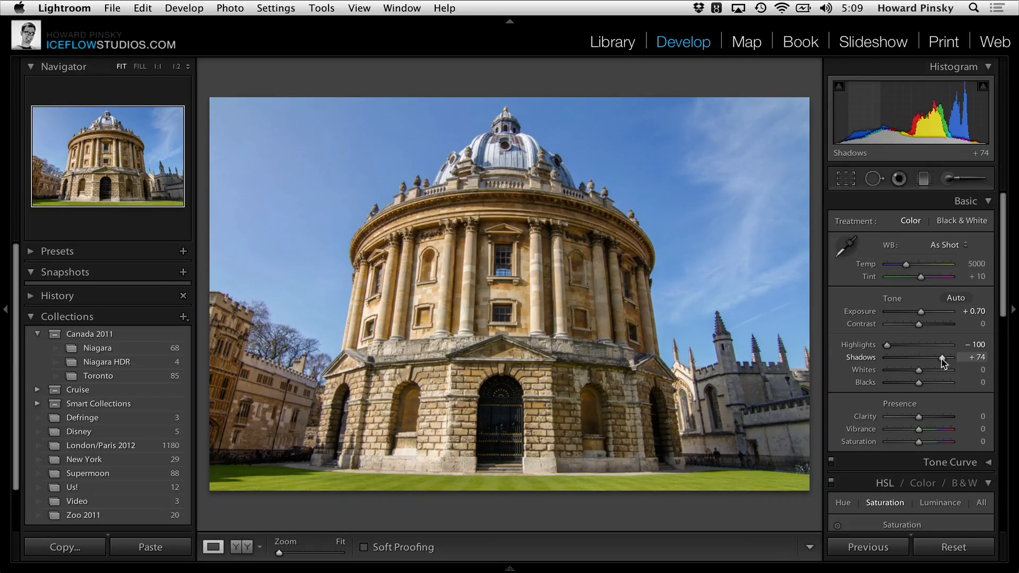
Step: Set the photo's Clarity to +36 and Vibrance to +28
{"action": "scroll", "coordinate": [942, 361], "scroll_direction": "down", "scroll_amount": 3}
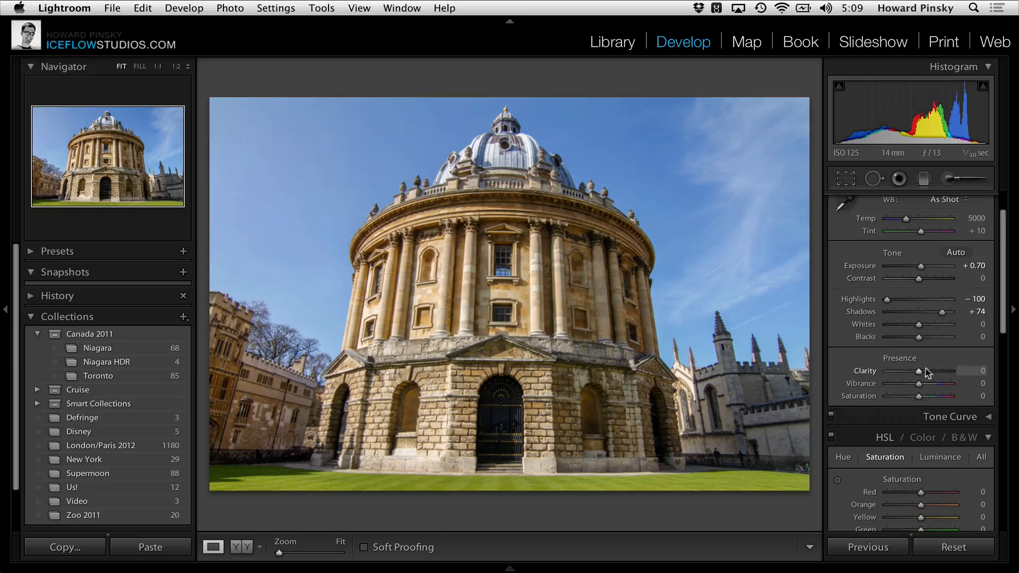
{"action": "left_click_drag", "start_coordinate": [919, 375], "coordinate": [931, 373]}
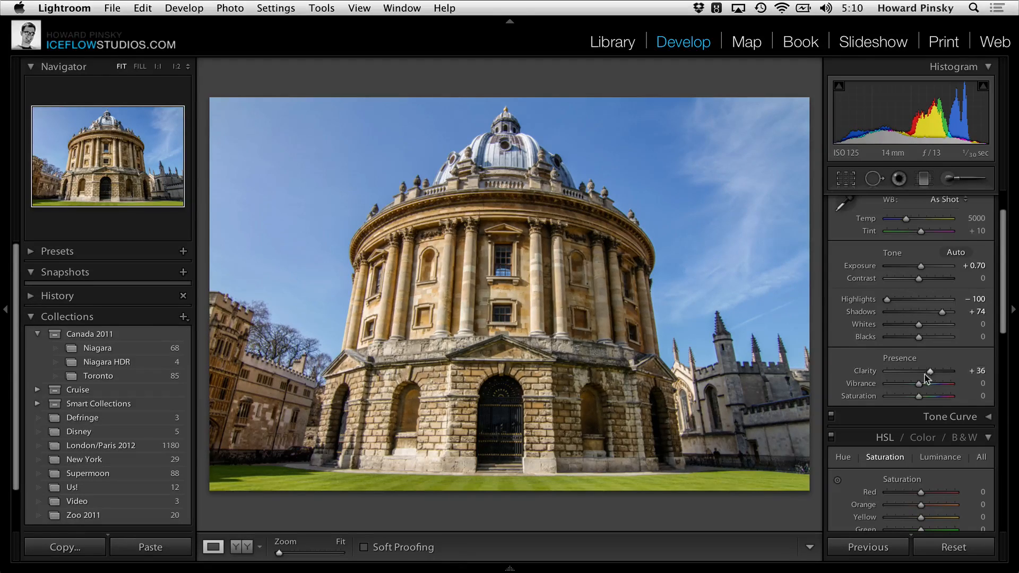
{"action": "left_click_drag", "start_coordinate": [918, 383], "coordinate": [926, 383]}
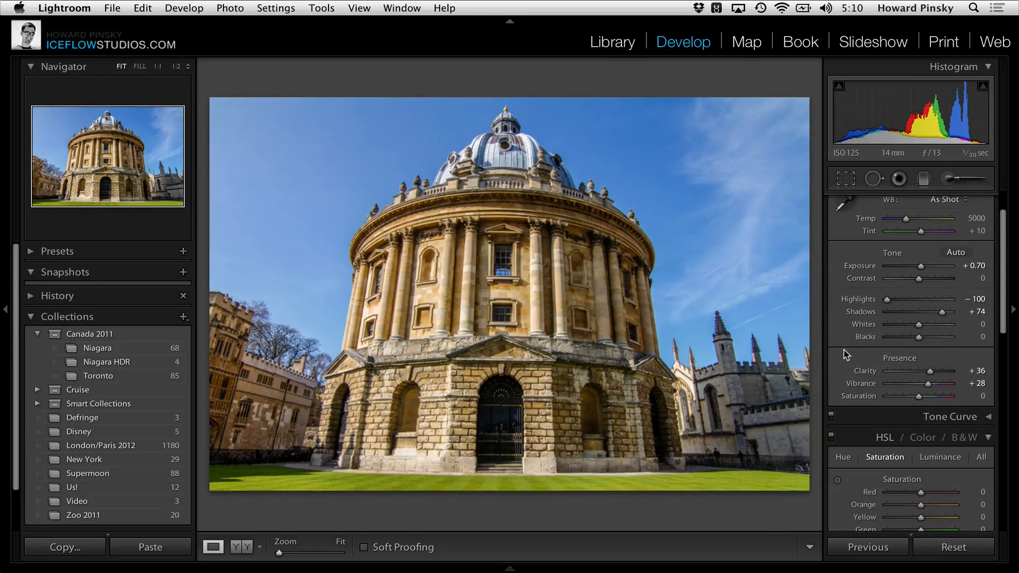
Step: Darken the sky with the HSL Luminance targeted adjustment, bringing Aqua to −21 and Blue to −18
{"action": "scroll", "coordinate": [845, 355], "scroll_direction": "down", "scroll_amount": 6}
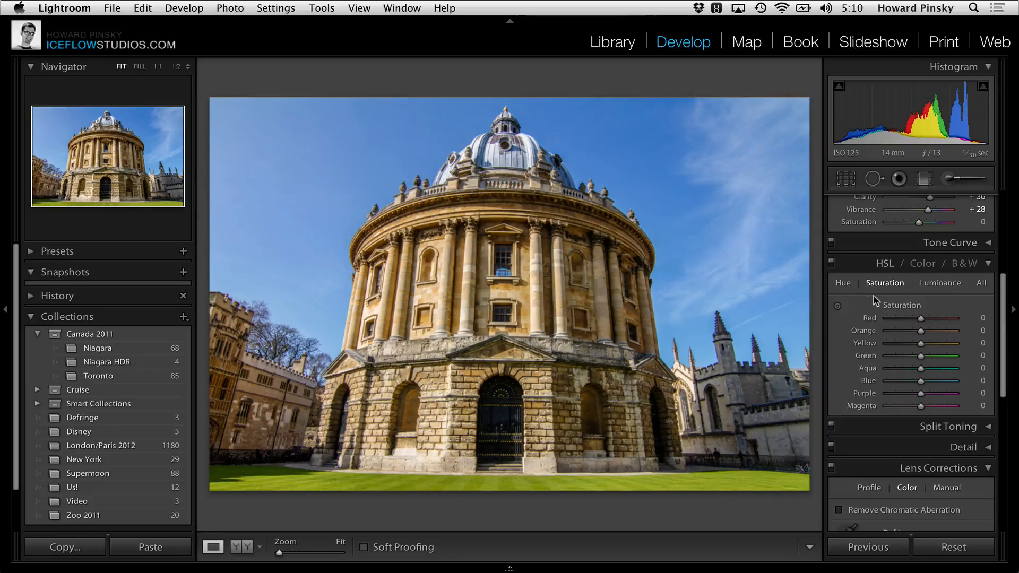
{"action": "left_click", "coordinate": [935, 286]}
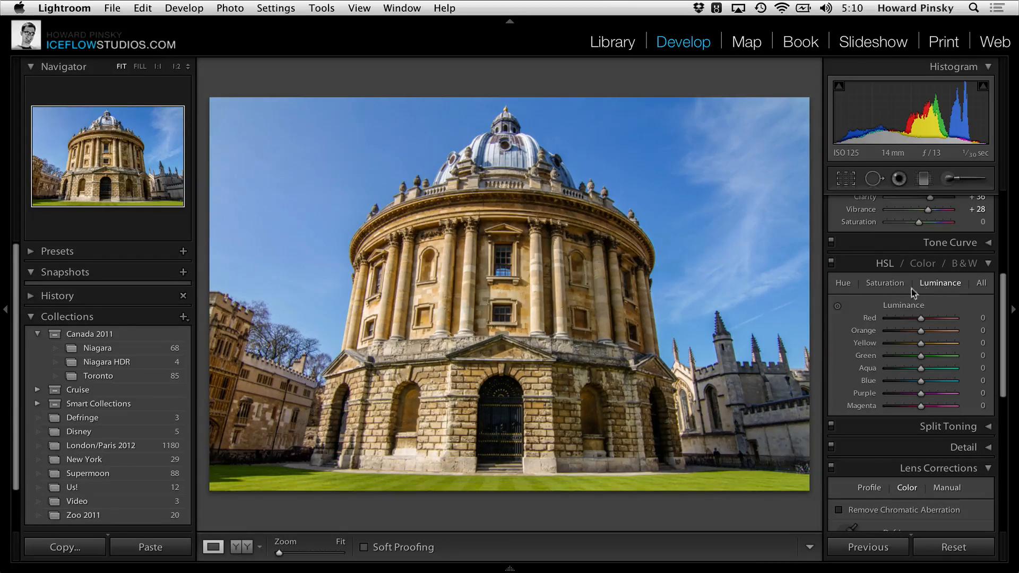
{"action": "left_click", "coordinate": [838, 307]}
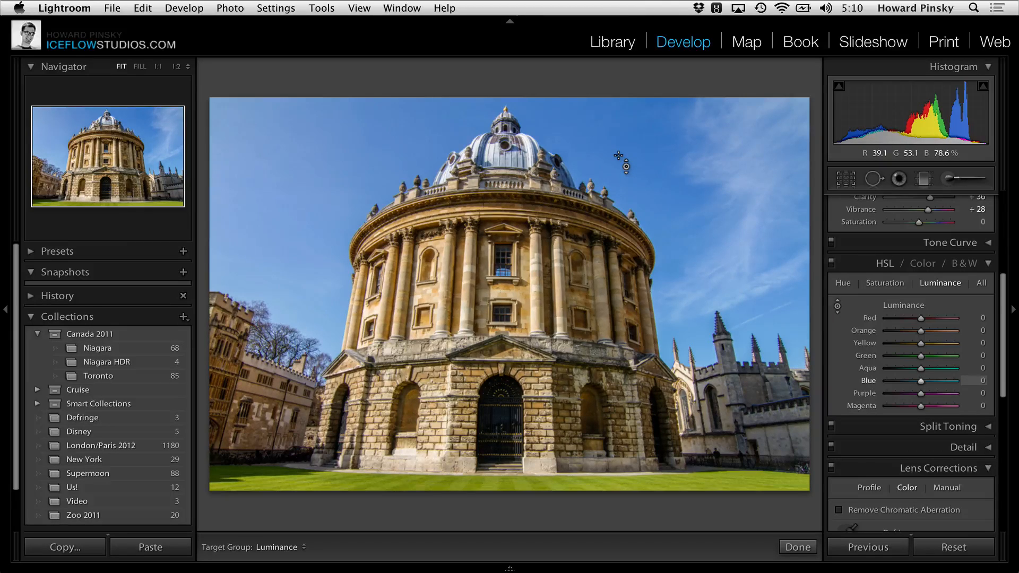
{"action": "mouse_move", "coordinate": [618, 155]}
{"action": "left_mouse_down"}
{"action": "mouse_move", "coordinate": [618, 109]}
{"action": "mouse_move", "coordinate": [618, 173]}
{"action": "left_mouse_up"}
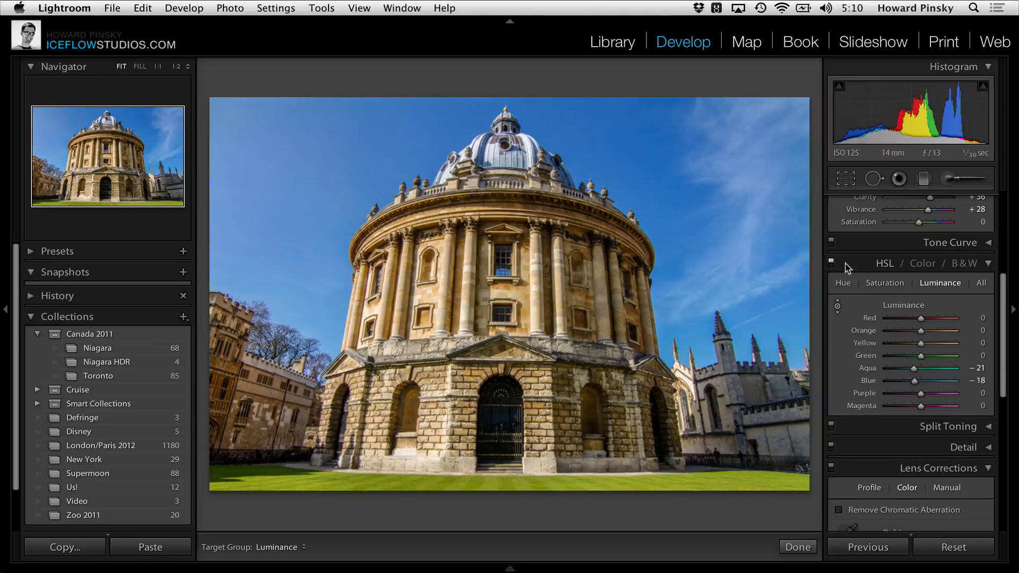
Step: Use targeted Saturation adjustment to mute the stone and enrich the grass, ending at Orange −30, Yellow −7 and Green +55
{"action": "left_click", "coordinate": [877, 287]}
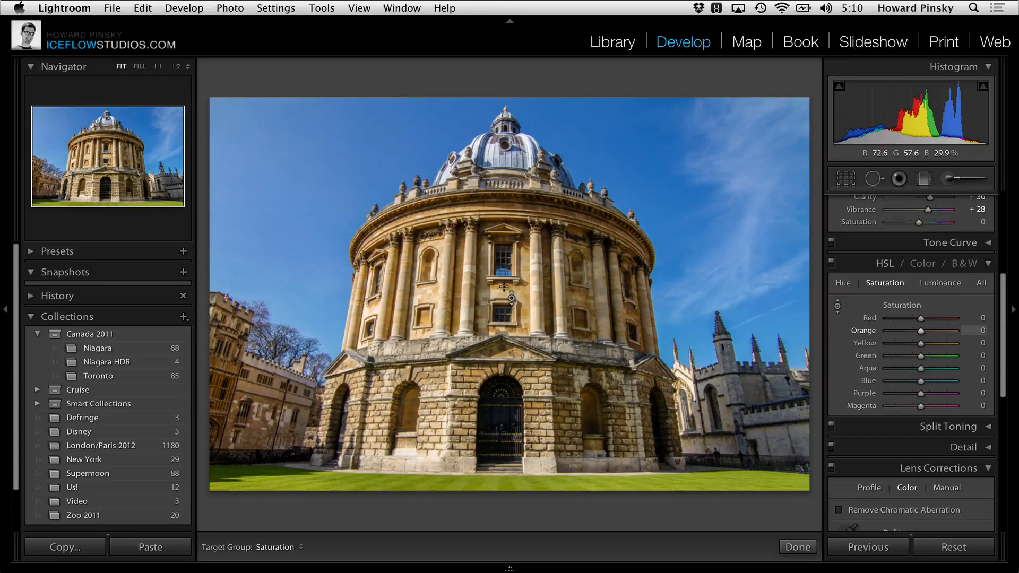
{"action": "left_click_drag", "start_coordinate": [503, 289], "coordinate": [503, 322]}
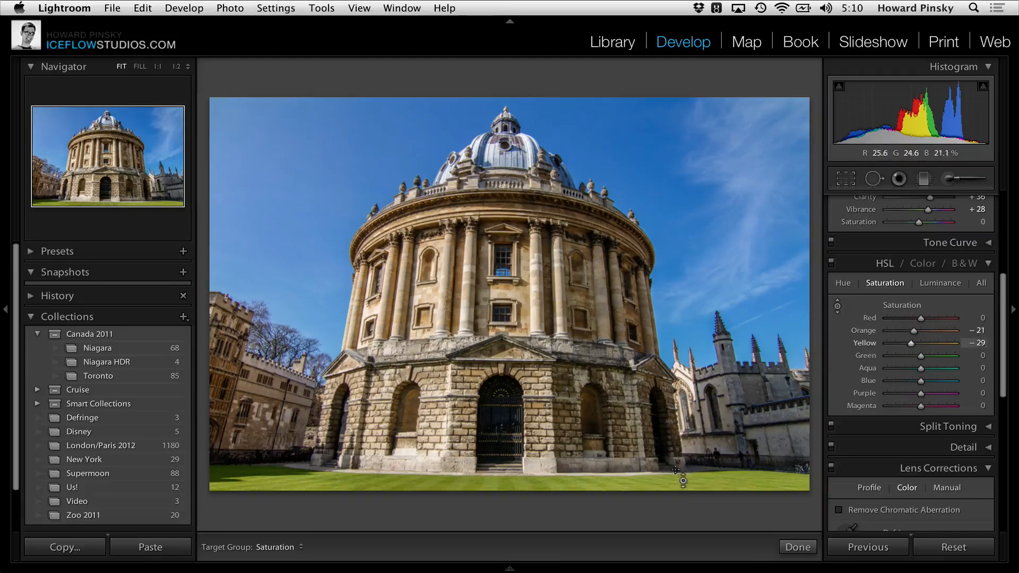
{"action": "left_click_drag", "start_coordinate": [677, 483], "coordinate": [677, 430]}
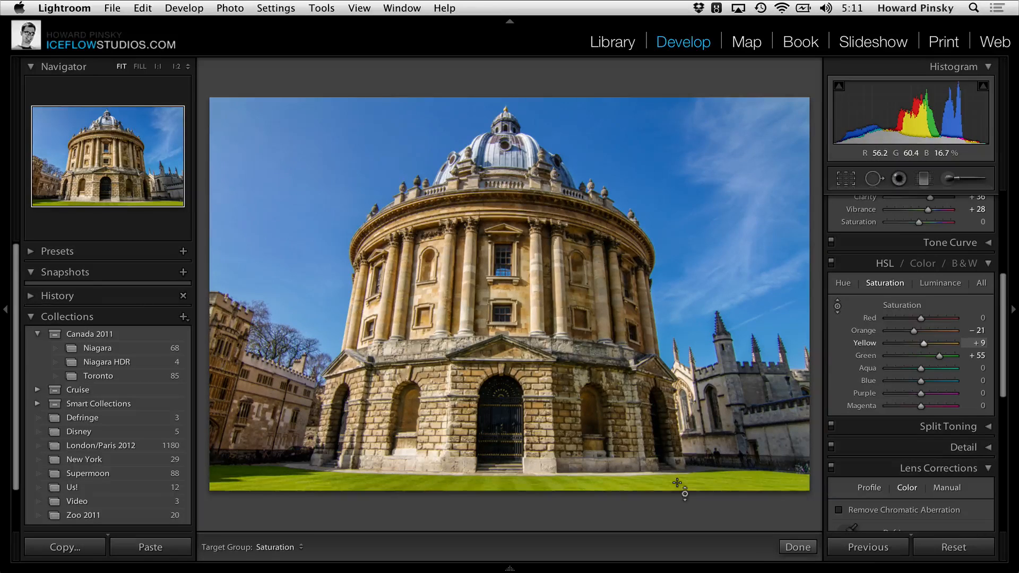
{"action": "left_click_drag", "start_coordinate": [525, 292], "coordinate": [526, 313]}
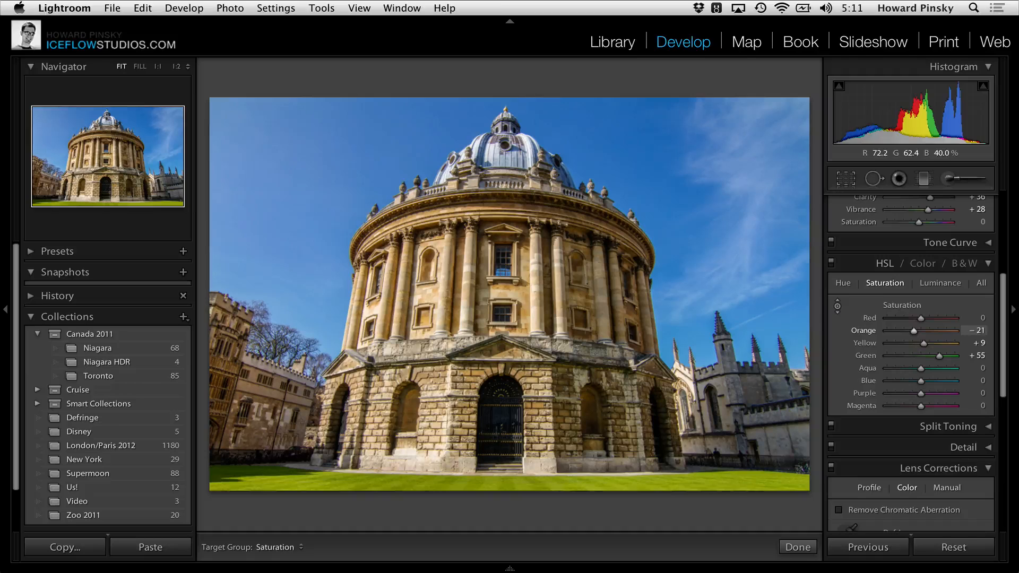
Step: Defringe the tree branches by sampling their purple fringe, with Amount 11 and Purple Hue 25/44, and enable Remove Chromatic Aberration
{"action": "scroll", "coordinate": [873, 347], "scroll_direction": "down", "scroll_amount": 3}
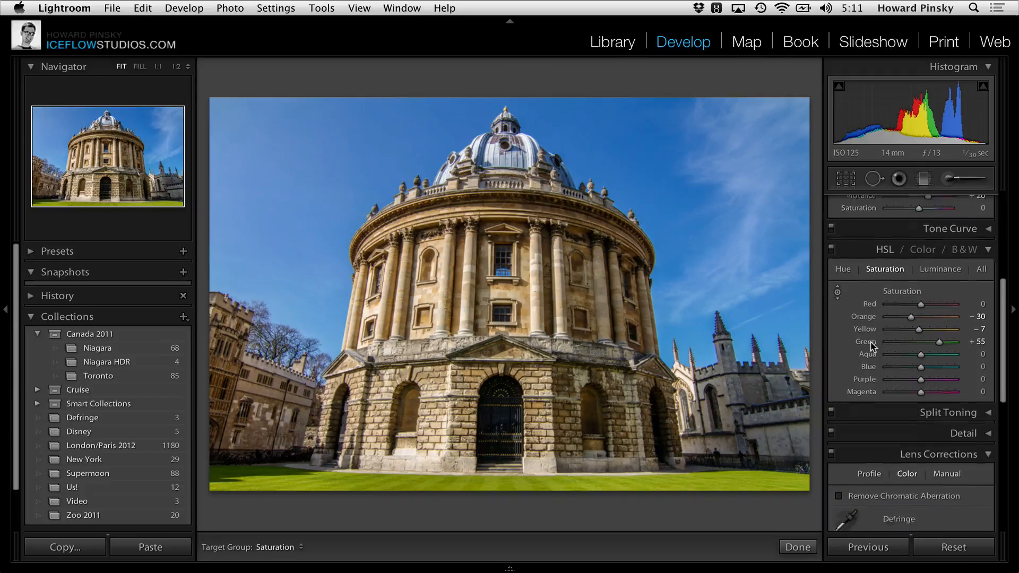
{"action": "scroll", "coordinate": [873, 347], "scroll_direction": "down", "scroll_amount": 2}
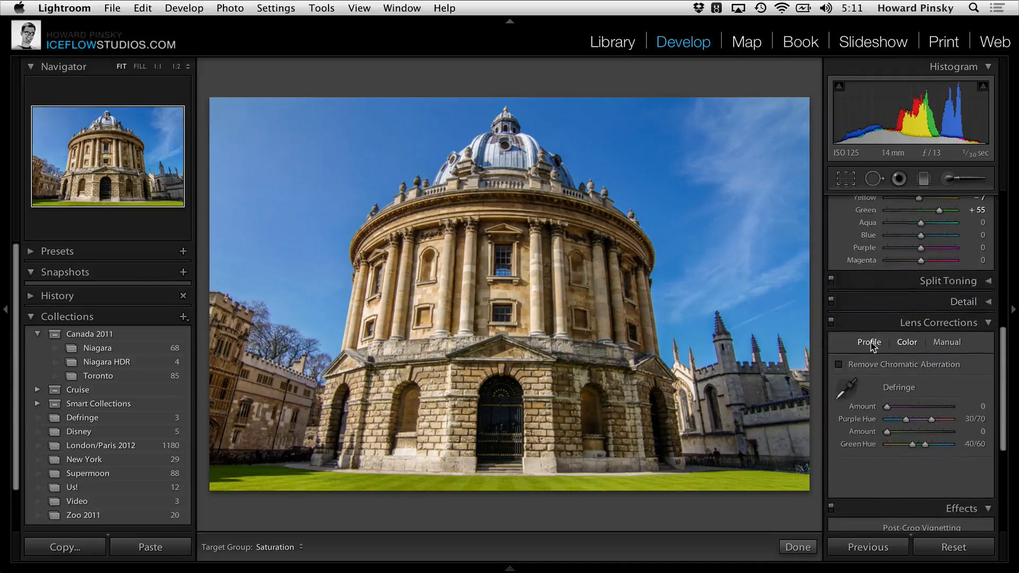
{"action": "key", "text": "Escape"}
{"action": "left_click", "coordinate": [256, 321]}
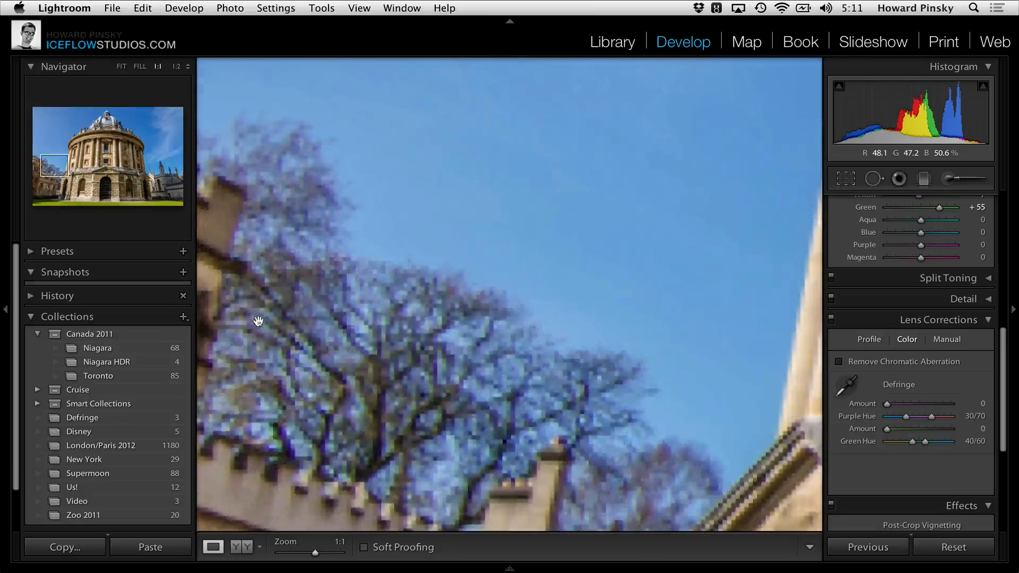
{"action": "left_click", "coordinate": [852, 386]}
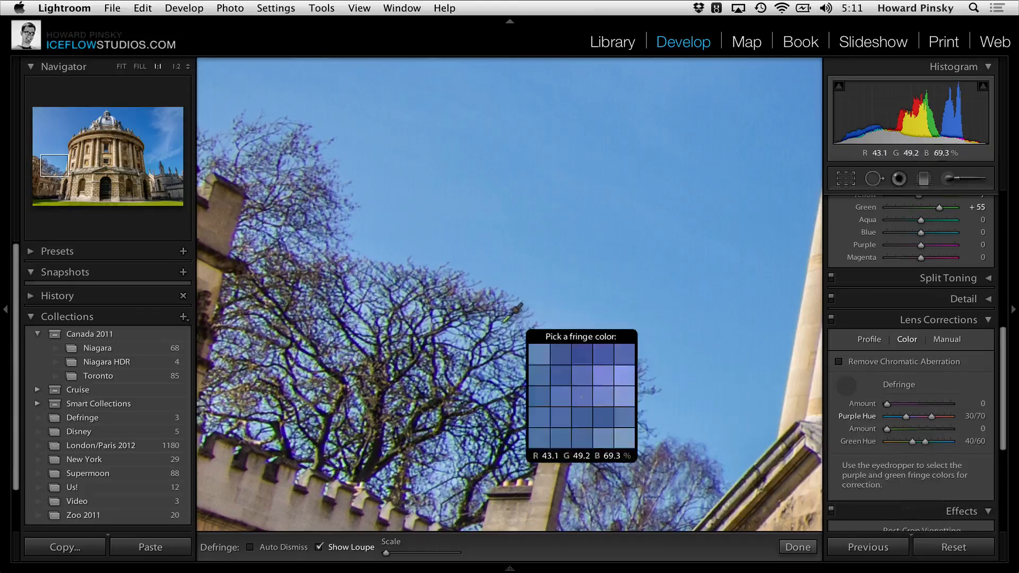
{"action": "left_click", "coordinate": [446, 299]}
{"action": "mouse_move", "coordinate": [923, 404]}
{"action": "left_mouse_down"}
{"action": "mouse_move", "coordinate": [938, 404]}
{"action": "mouse_move", "coordinate": [922, 405]}
{"action": "left_mouse_up"}
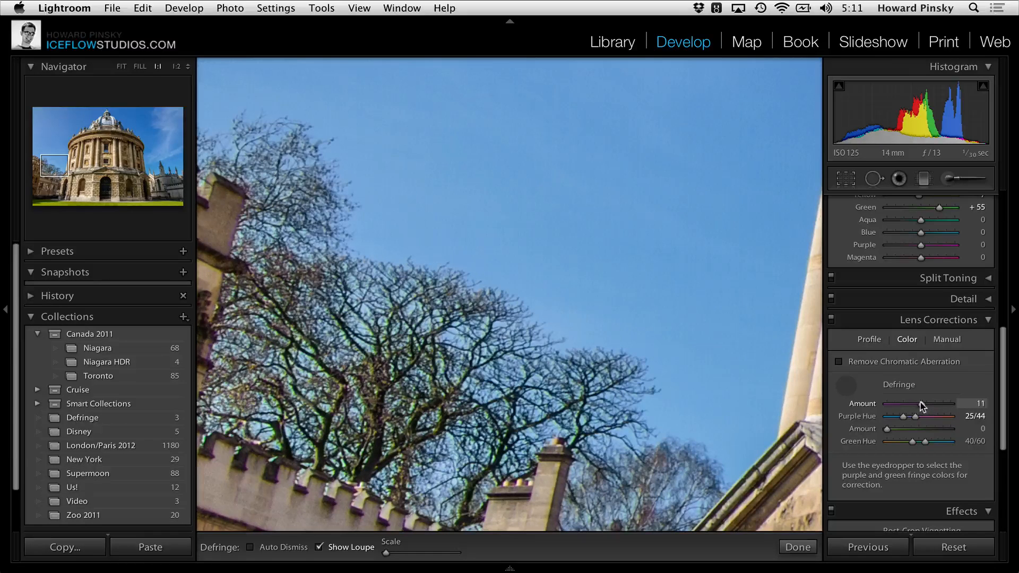
{"action": "key", "text": "Escape"}
{"action": "left_click", "coordinate": [796, 368]}
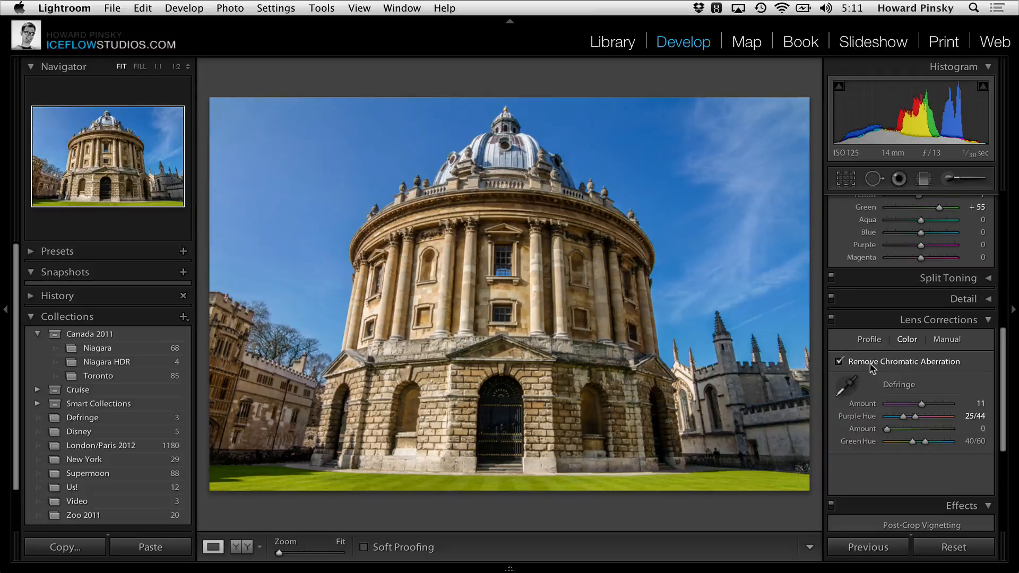
Step: Compare the finished HDR photo with the original bracketed exposures, ending on the edited version
{"action": "key", "text": "super+shift+r"}
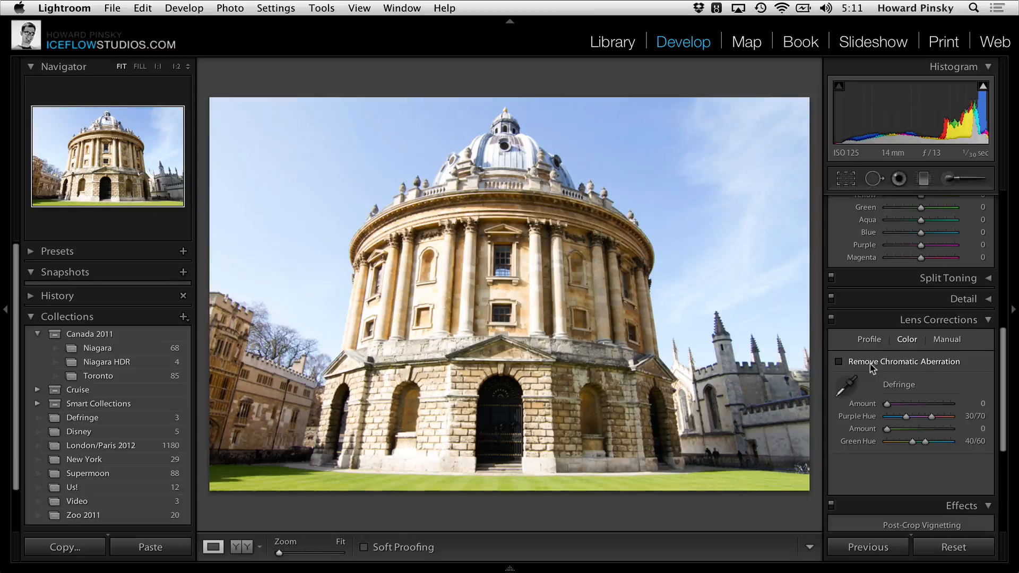
{"action": "key", "text": "Right"}
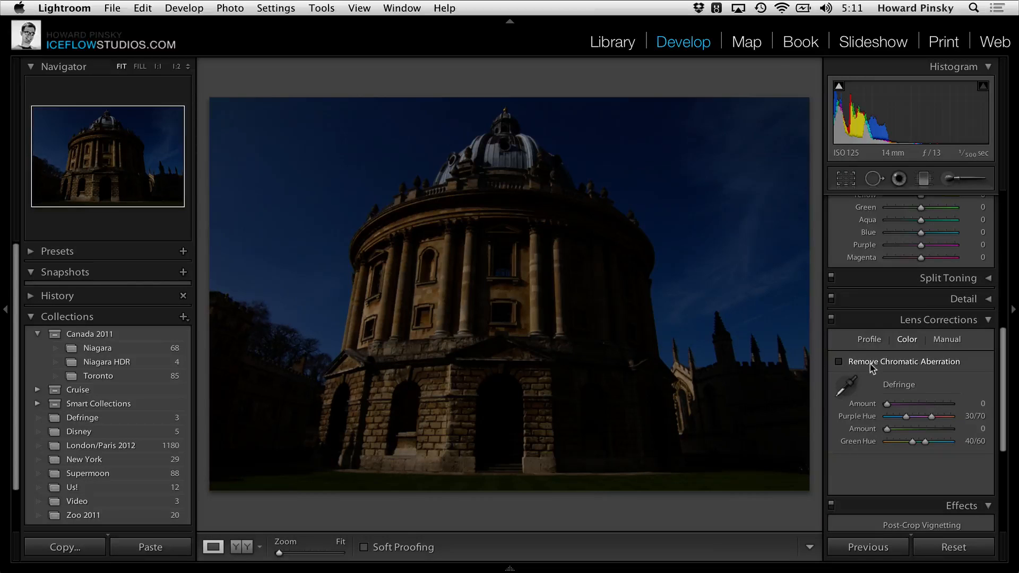
{"action": "key", "text": "Right"}
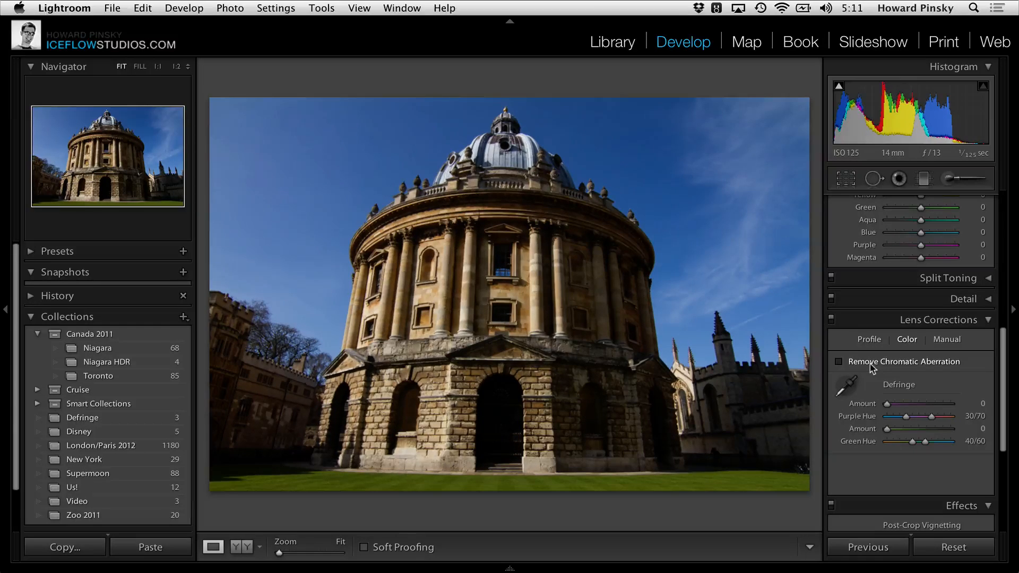
{"action": "key", "text": "Left"}
{"action": "key", "text": "Left"}
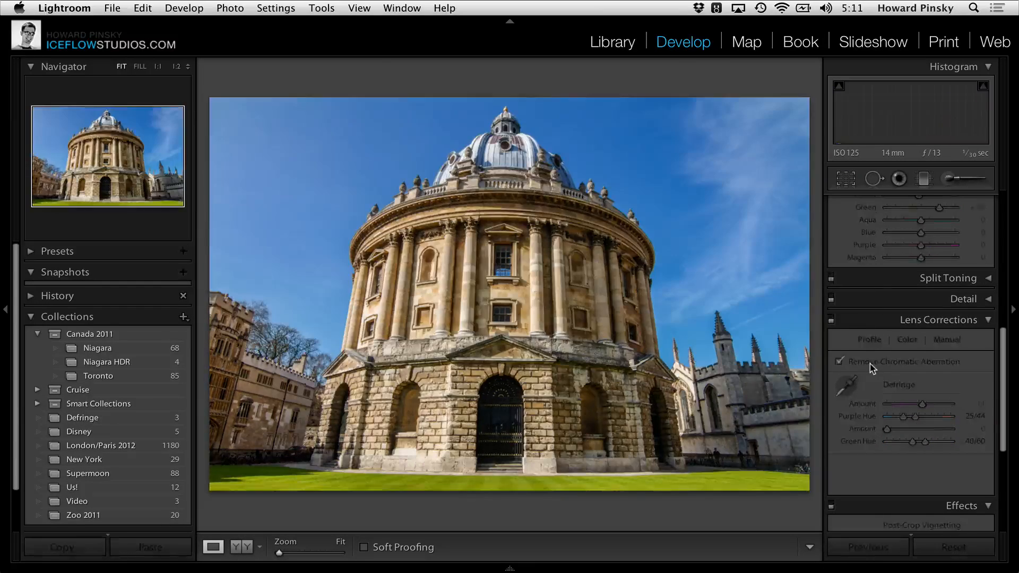